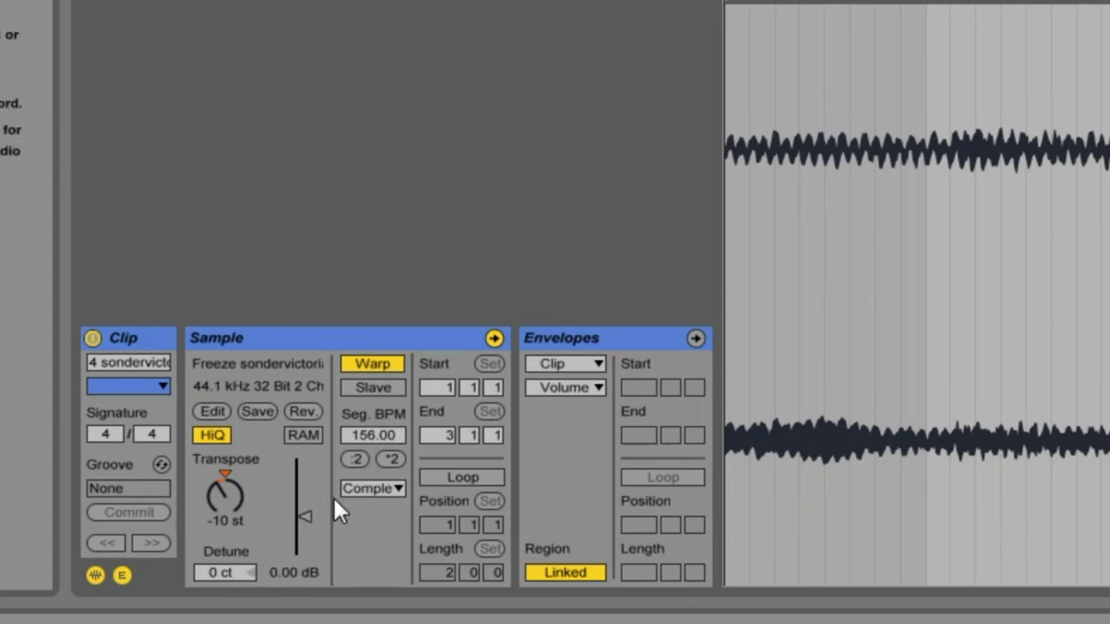
# - Adjust the transposition of the frozen sondervictoria sample clip
pyautogui.moveTo(223, 496); pyautogui.dragTo(224, 481)
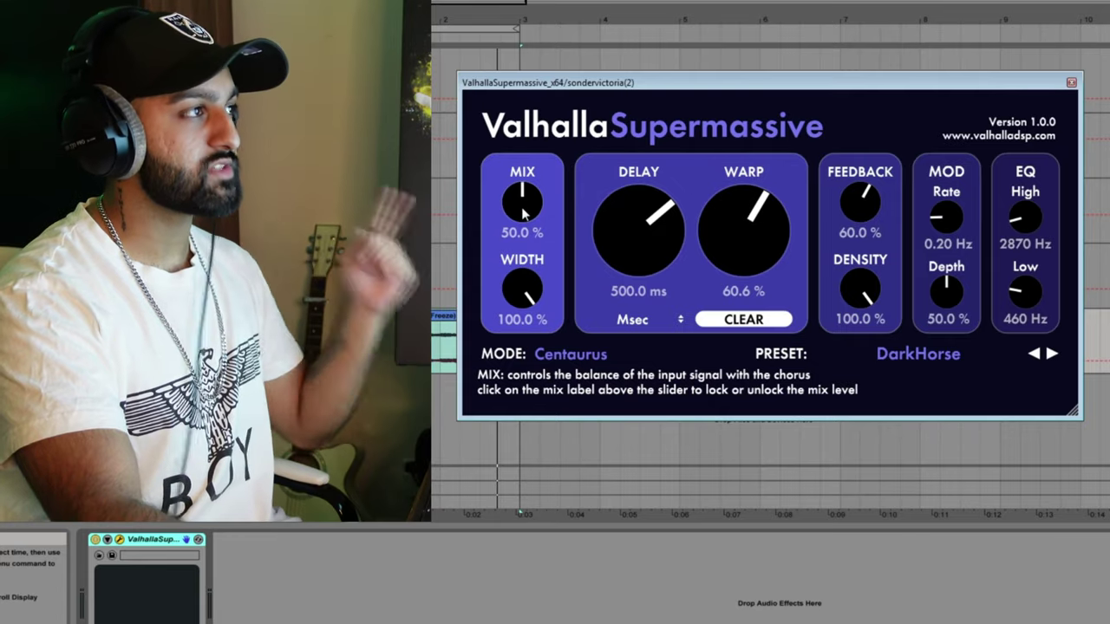
# - Set ValhallaSupermassive's mix to 40% and delay to about 301 ms, and adjust its high EQ cutoff
pyautogui.moveTo(523, 215); pyautogui.dragTo(523, 227)
pyautogui.moveTo(639, 232); pyautogui.dragTo(648, 273)
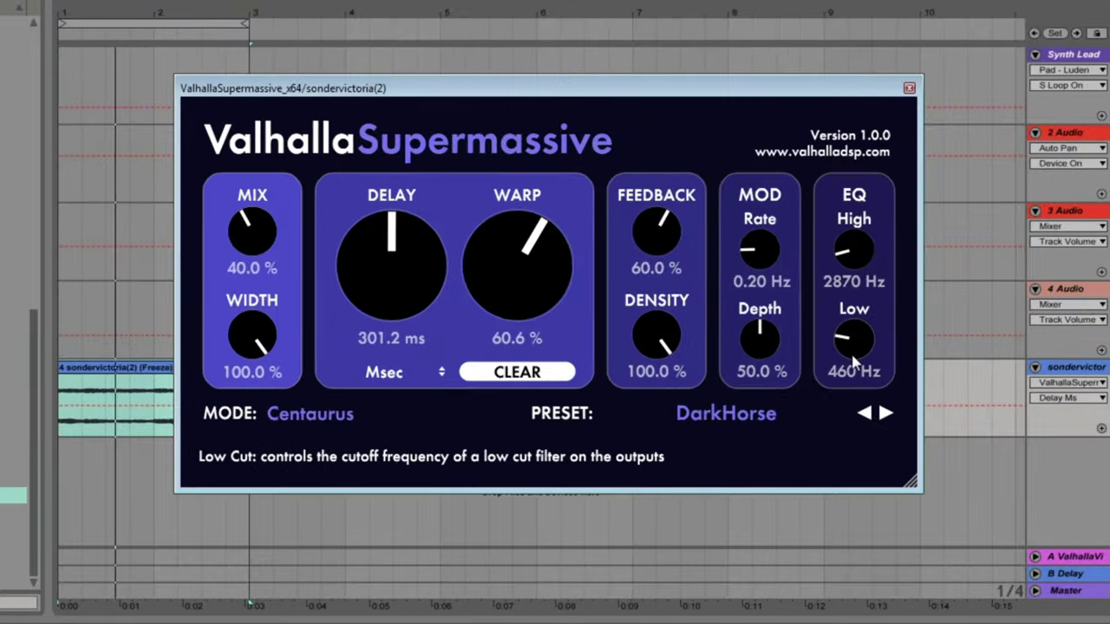
pyautogui.moveTo(863, 256); pyautogui.dragTo(858, 250)
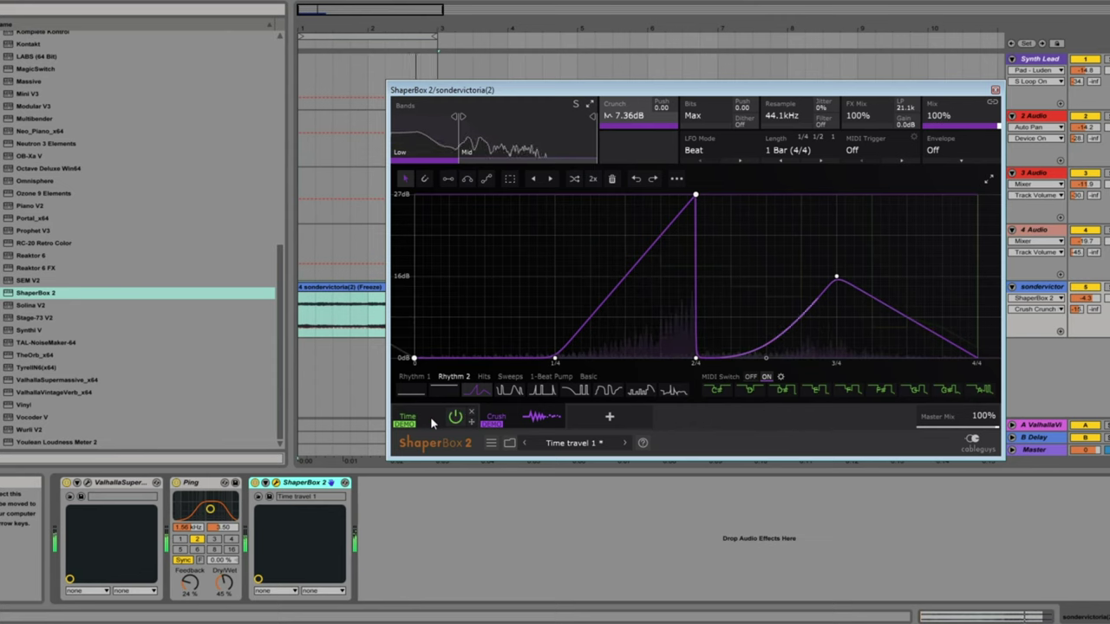
# - Add a Volume shaper with a rising sidechain-style curve to ShaperBox 2 and adjust its LFO length
pyautogui.click(580, 423)
pyautogui.click(460, 313)
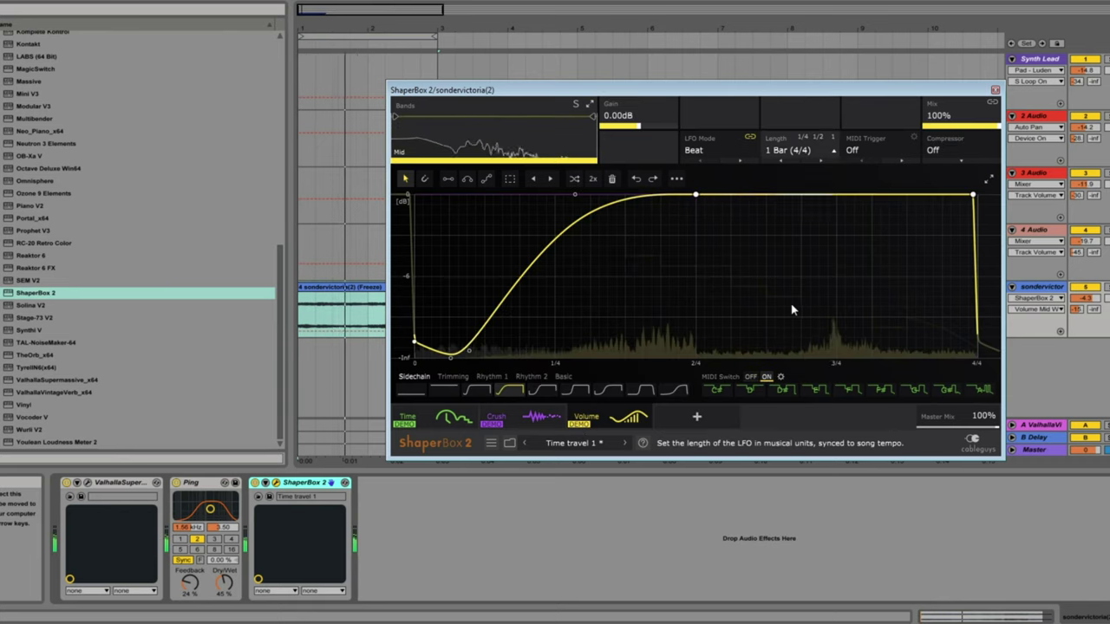
pyautogui.click(790, 162)
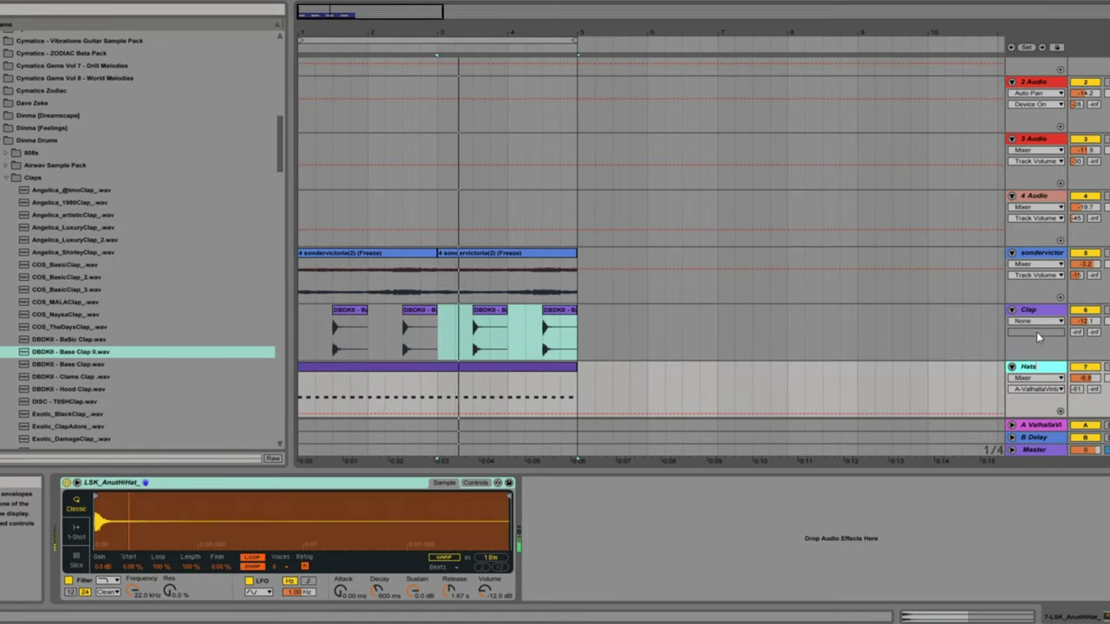
# - Inspect the effect devices on the 3 Audio and 2 Audio tracks and select the first sondervictoria clip
pyautogui.scroll(2, 1039, 340)
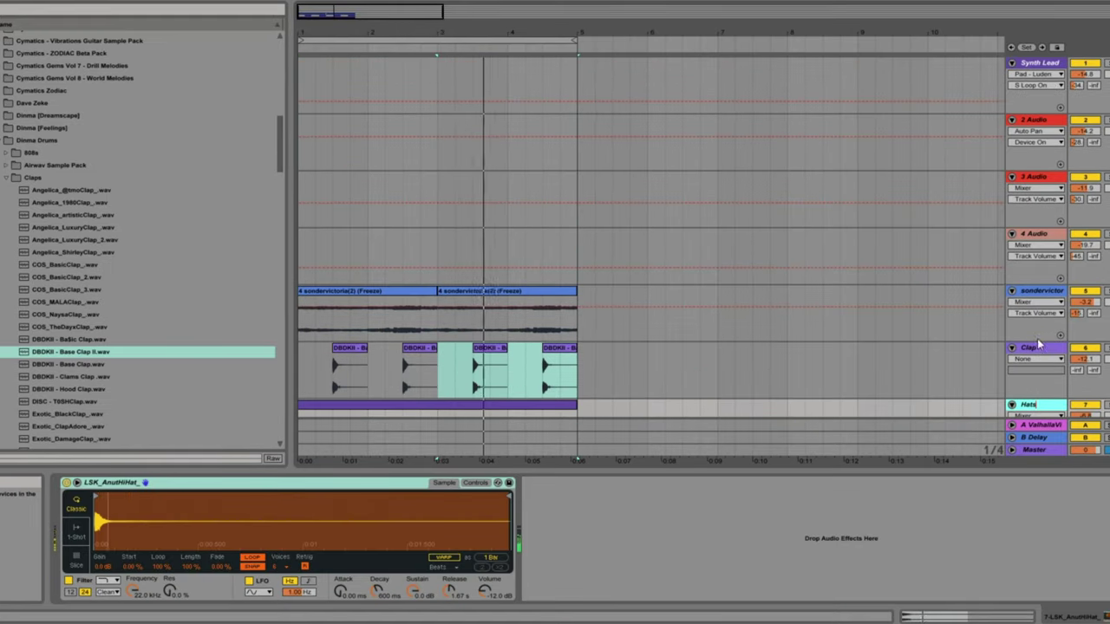
pyautogui.click(1028, 226)
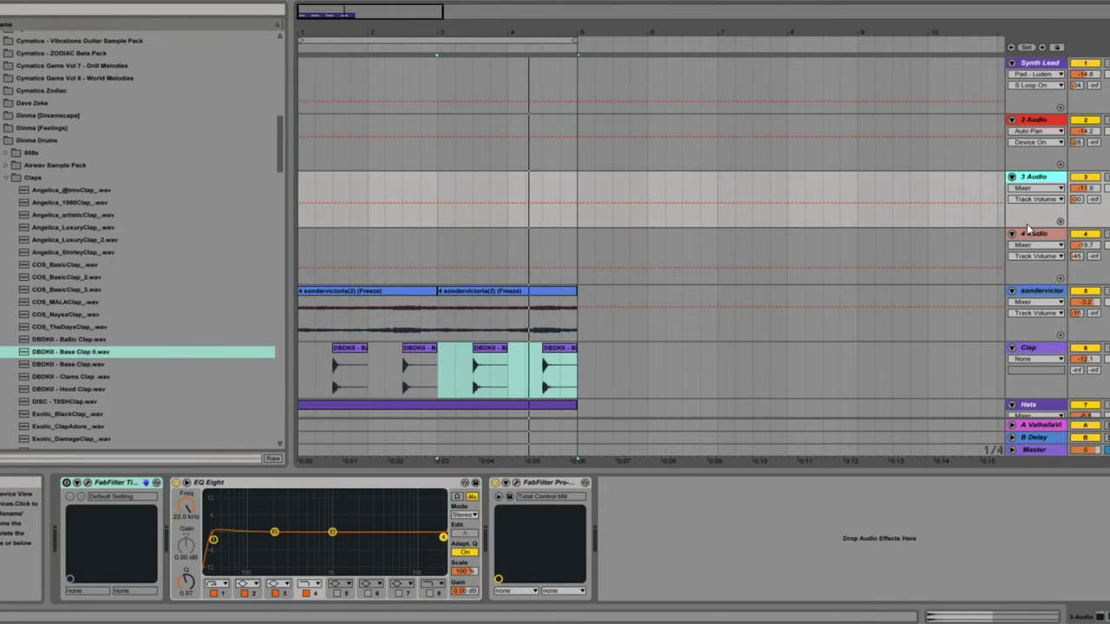
pyautogui.click(1020, 160)
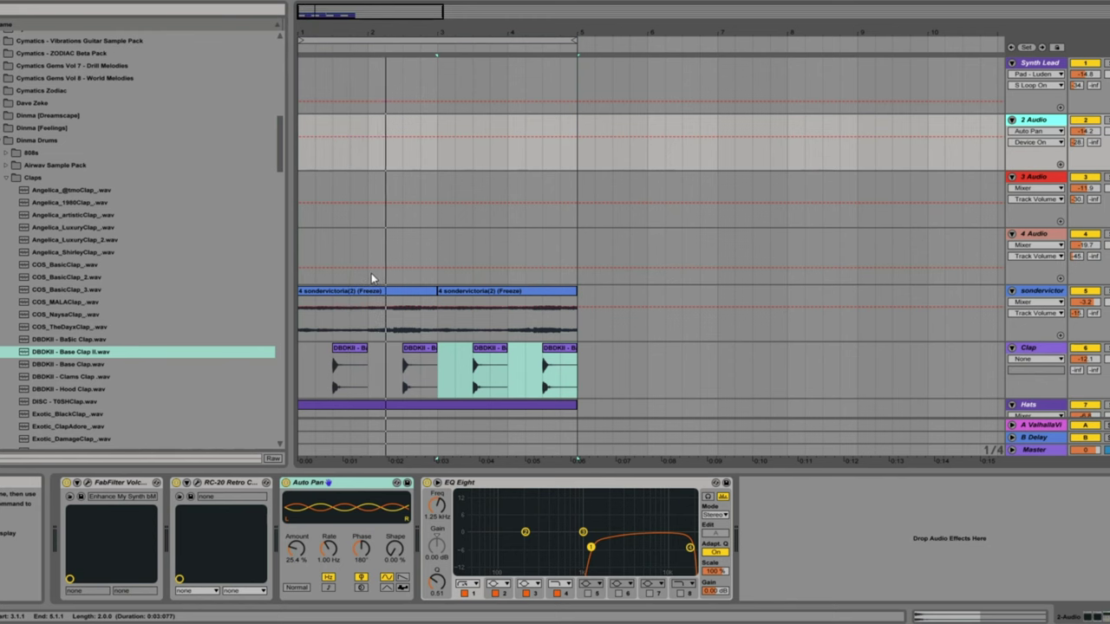
pyautogui.click(368, 298)
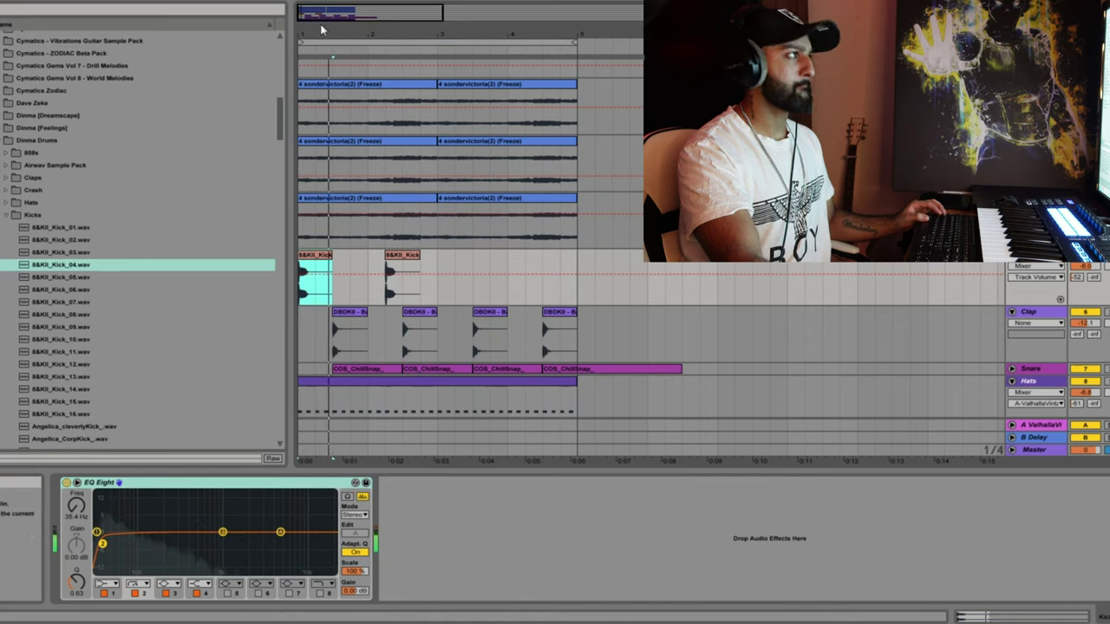
# - Load the Saturator preset Soft Shaper onto the Kick track
pyautogui.moveTo(321, 29); pyautogui.dragTo(321, 78)
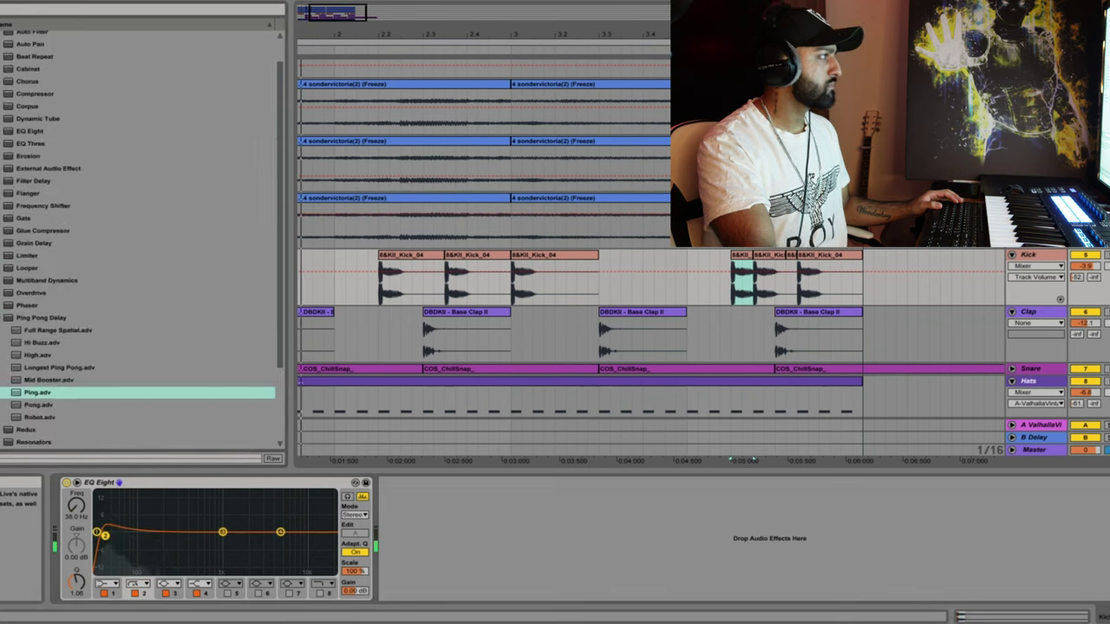
pyautogui.click(103, 292)
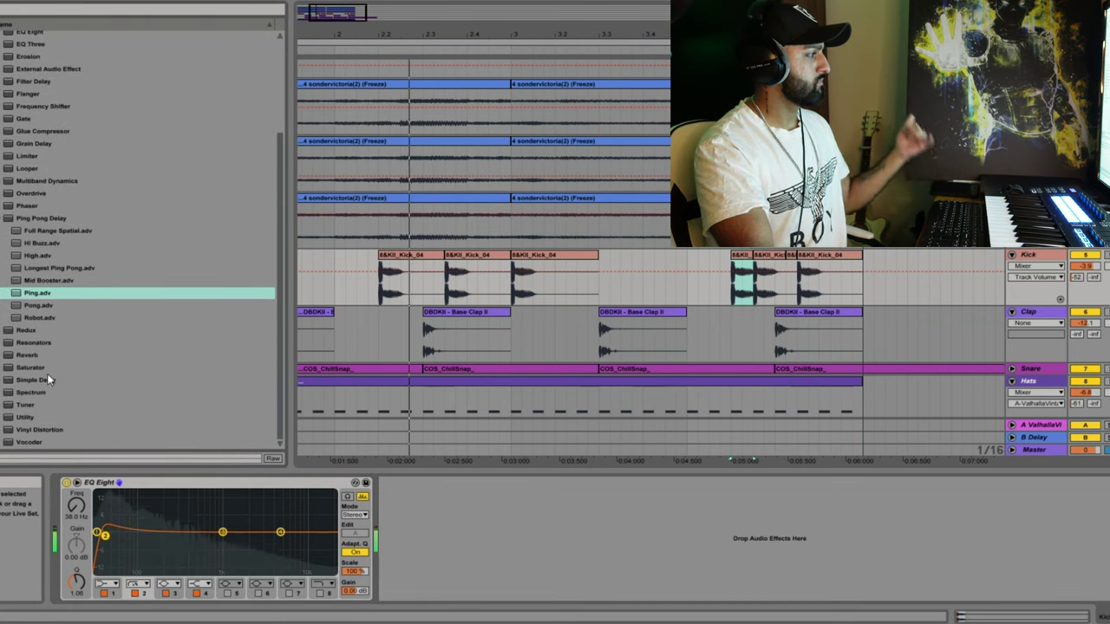
pyautogui.click(5, 368)
pyautogui.scroll(-3, 65, 402)
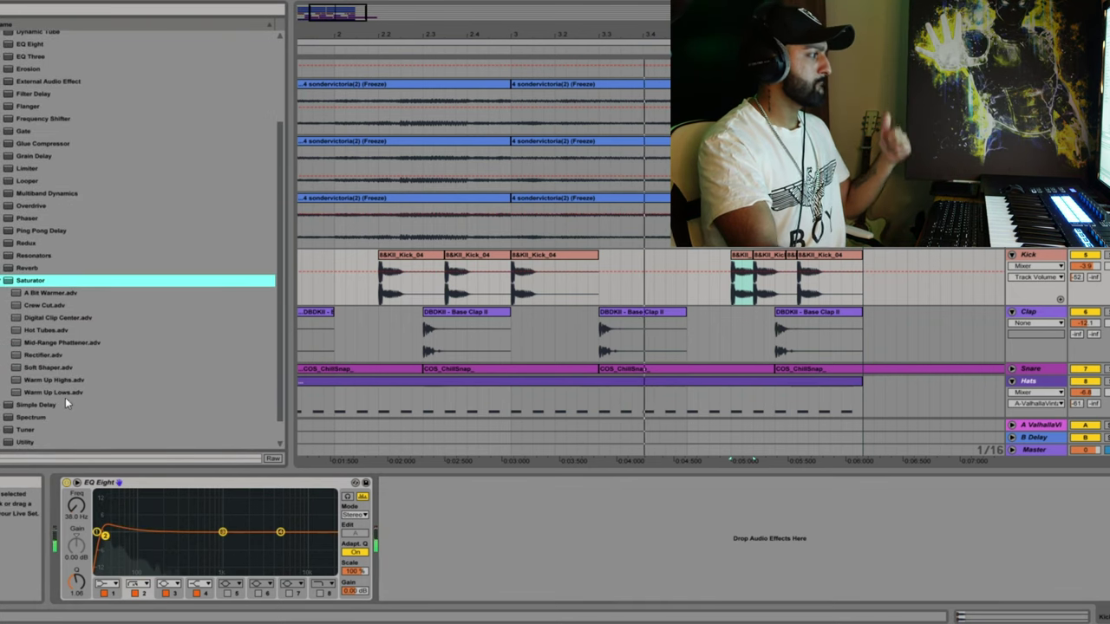
pyautogui.click(53, 370)
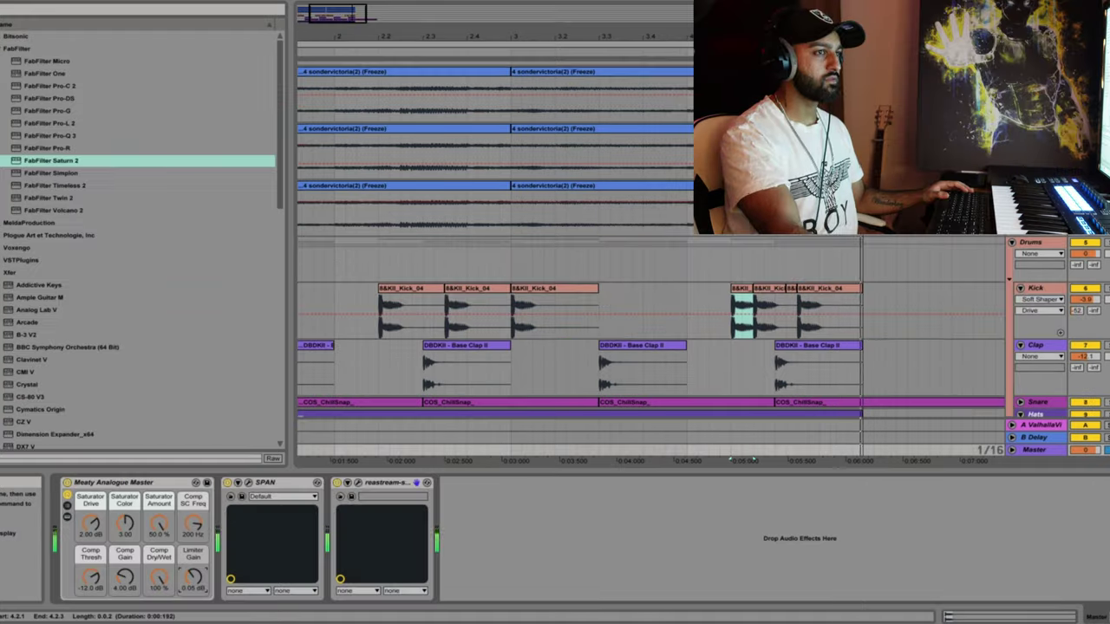
# - Place the edit position in the last COS_ChillSnap_ clip on the Snare track, where the four-bar drum loop ends
pyautogui.moveTo(355, 29); pyautogui.dragTo(358, 38)
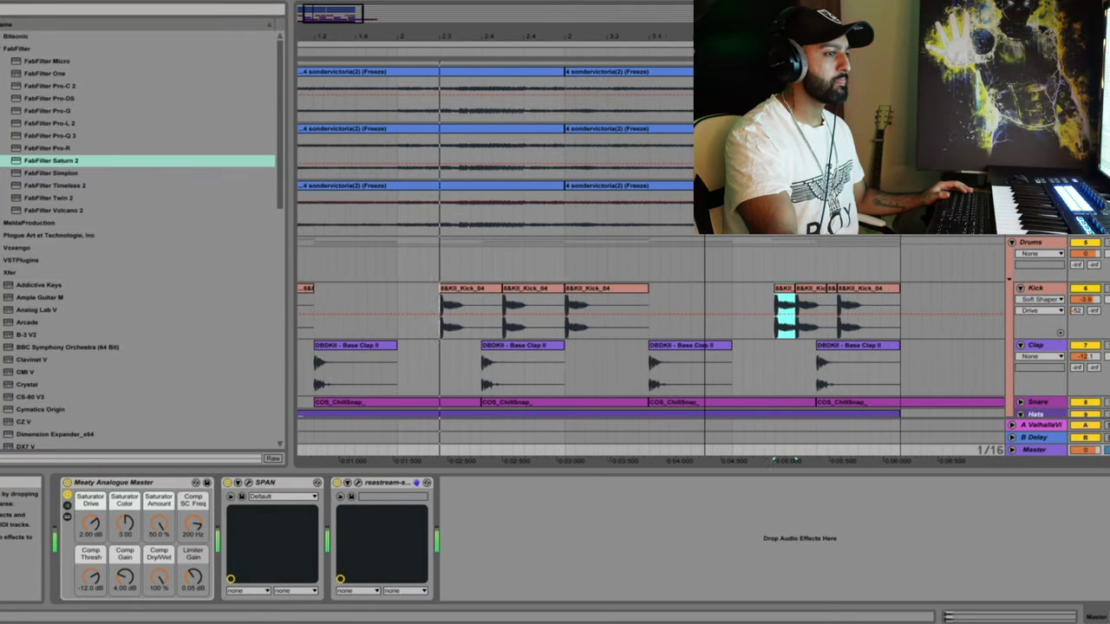
pyautogui.scroll(-1, 874, 321)
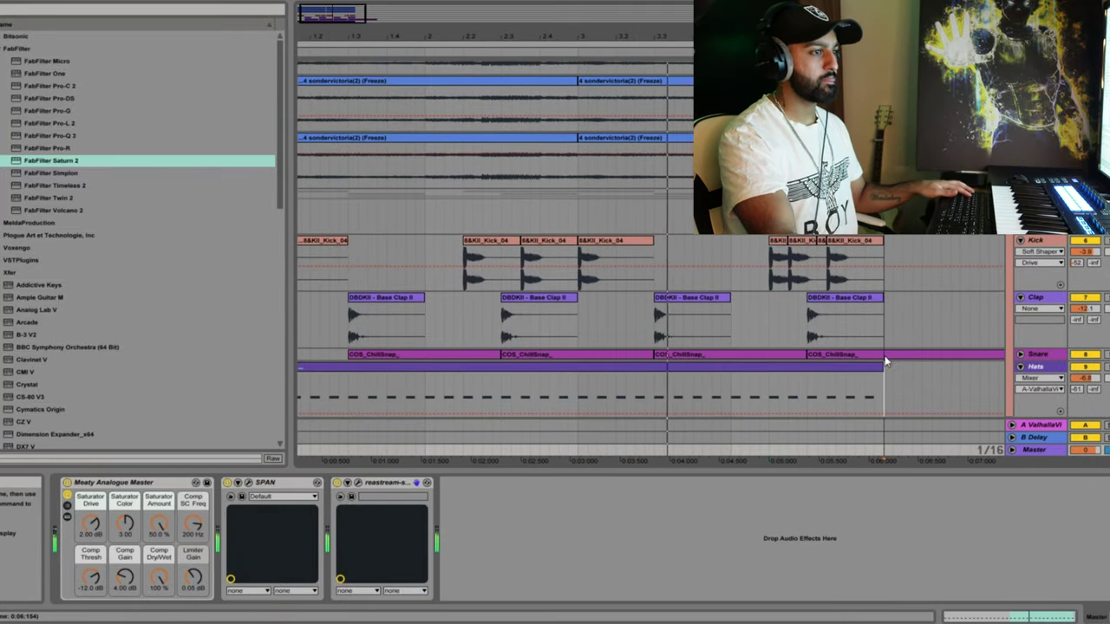
pyautogui.click(886, 352)
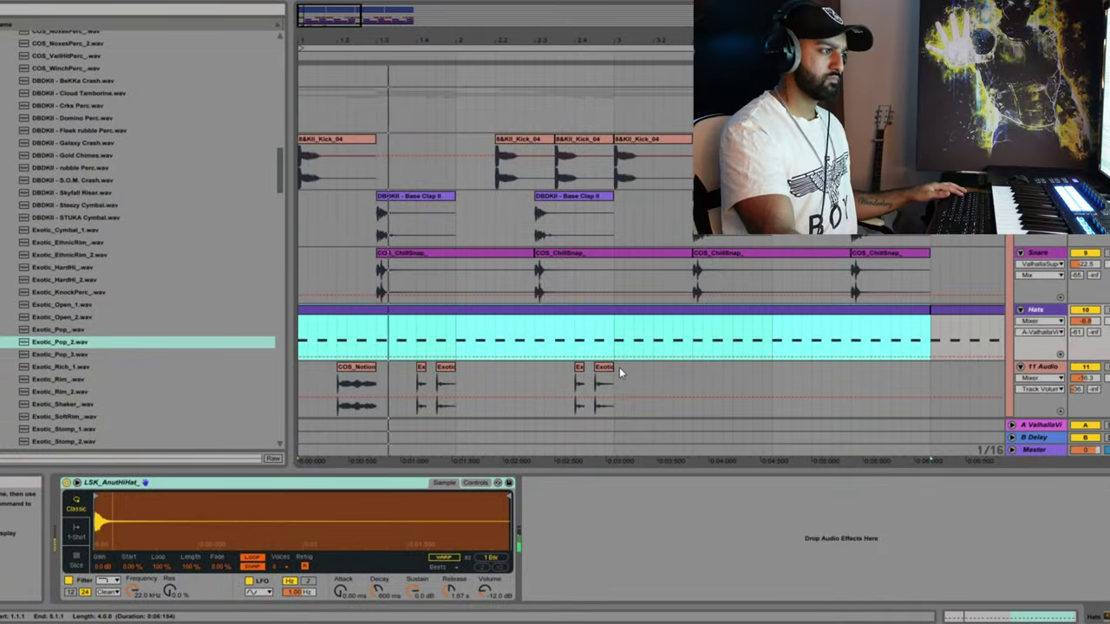
# - Select the percussion clips across the first two bars of the 11 Audio track
pyautogui.moveTo(620, 372); pyautogui.dragTo(289, 380)
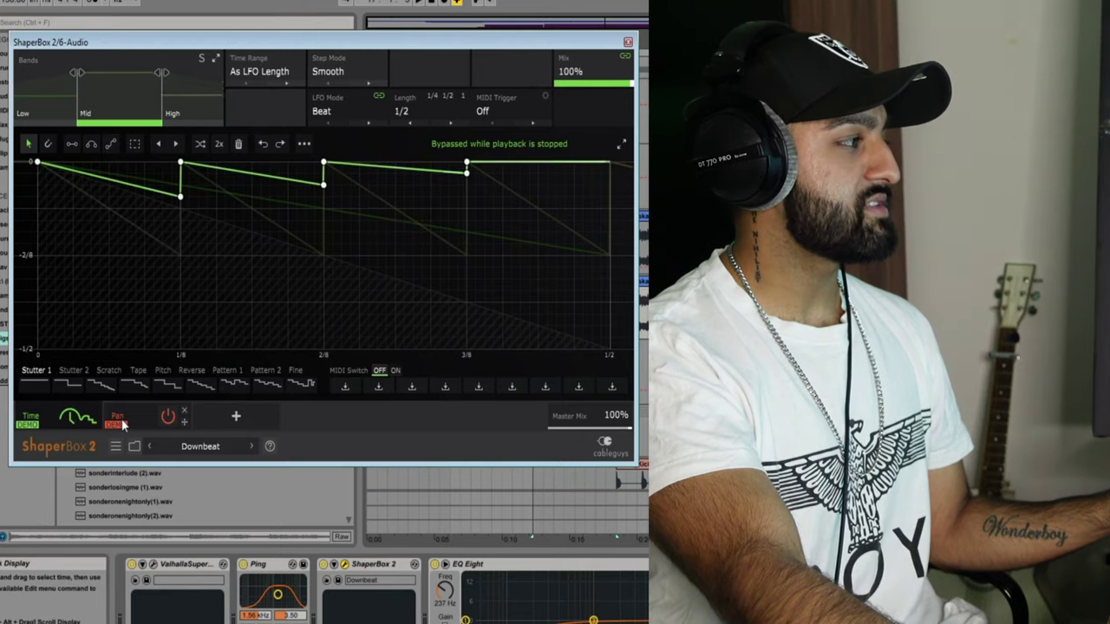
# - Review the Pan and Time shapers of the Downbeat preset in ShaperBox 2
pyautogui.click(122, 423)
pyautogui.click(49, 421)
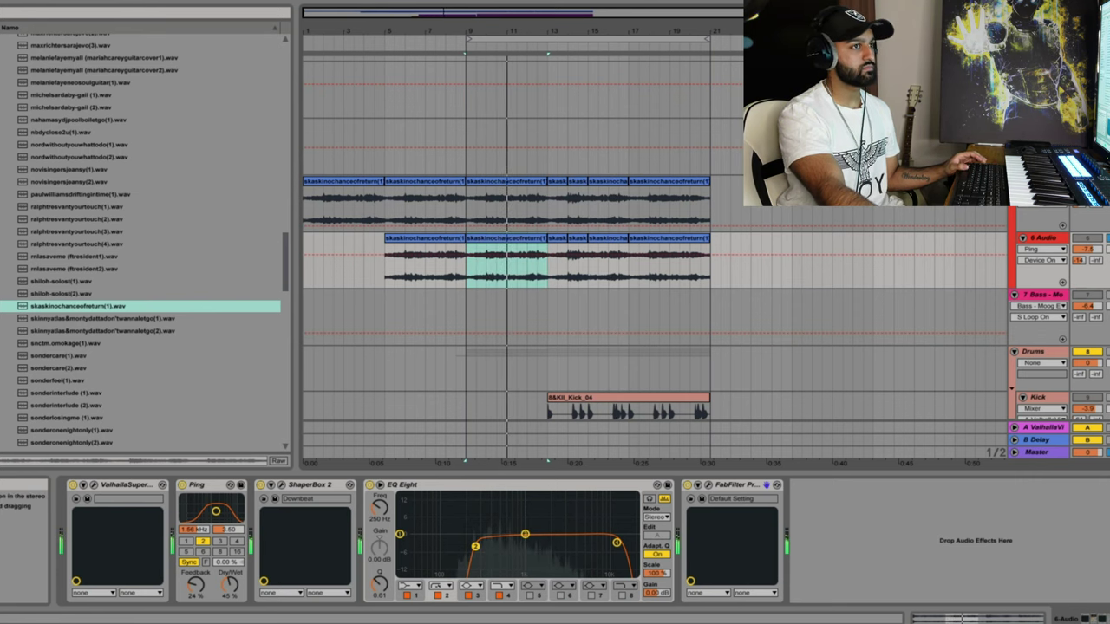
# - Name the upper skaskinochanceofreturn track Main Sample and move to the track below it
pyautogui.click(1052, 212)
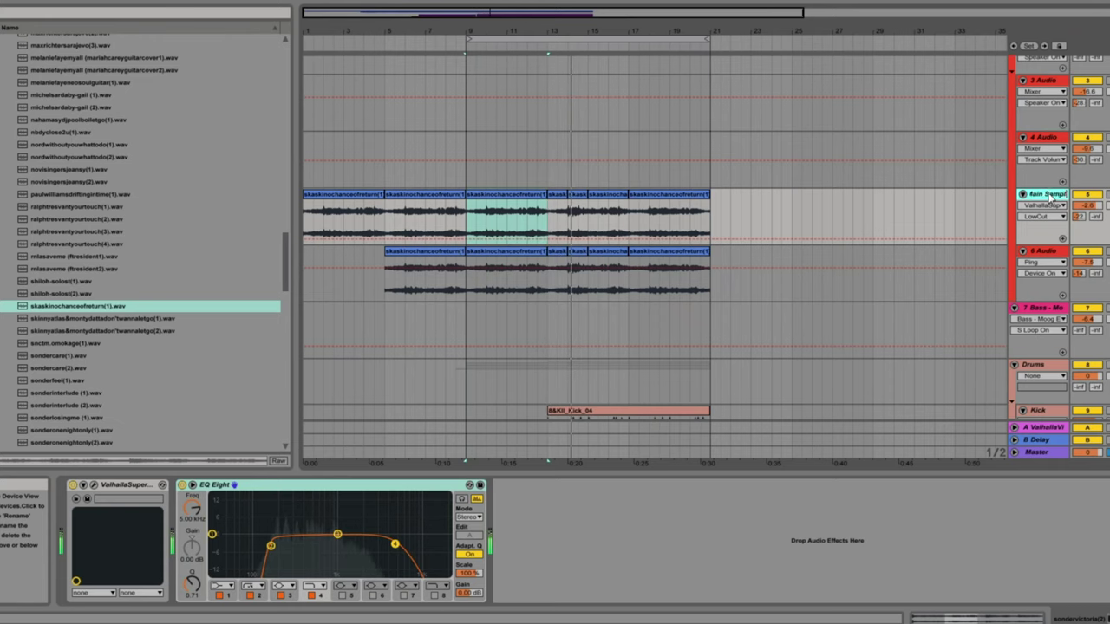
pyautogui.press('Down')
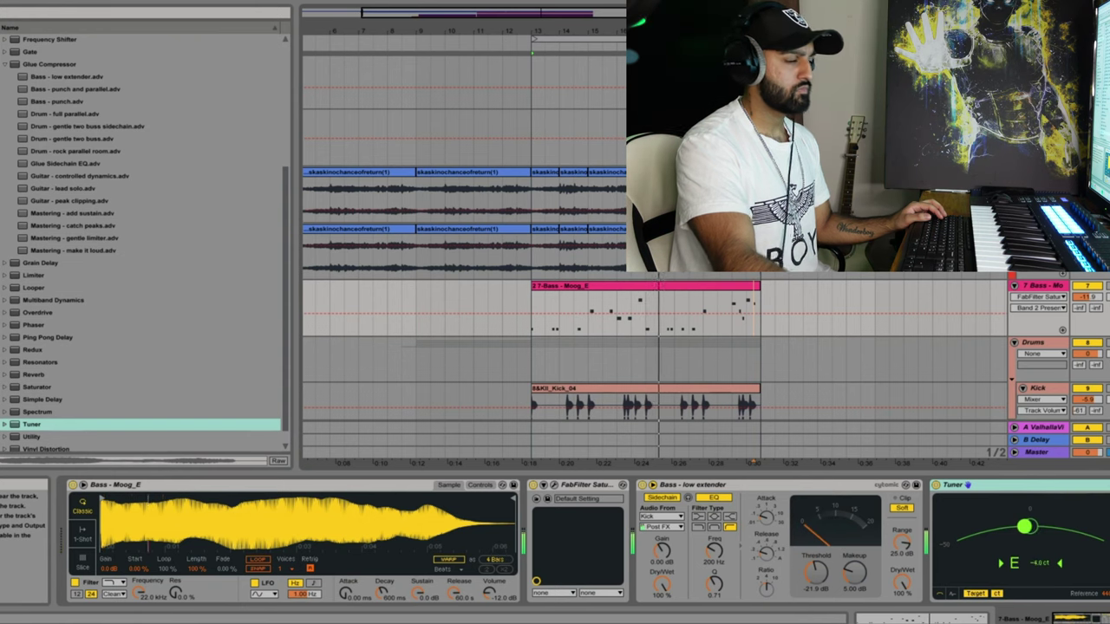
# - Select the Main Sample track and check its effects chain and its clips in the arrangement
pyautogui.press('Down')
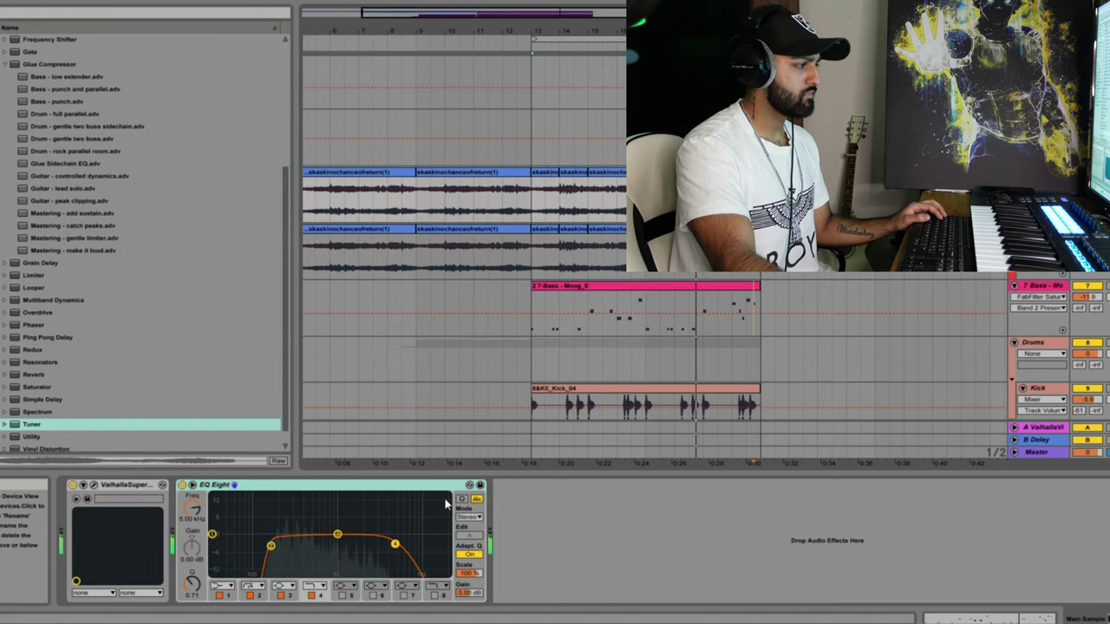
pyautogui.press('-')
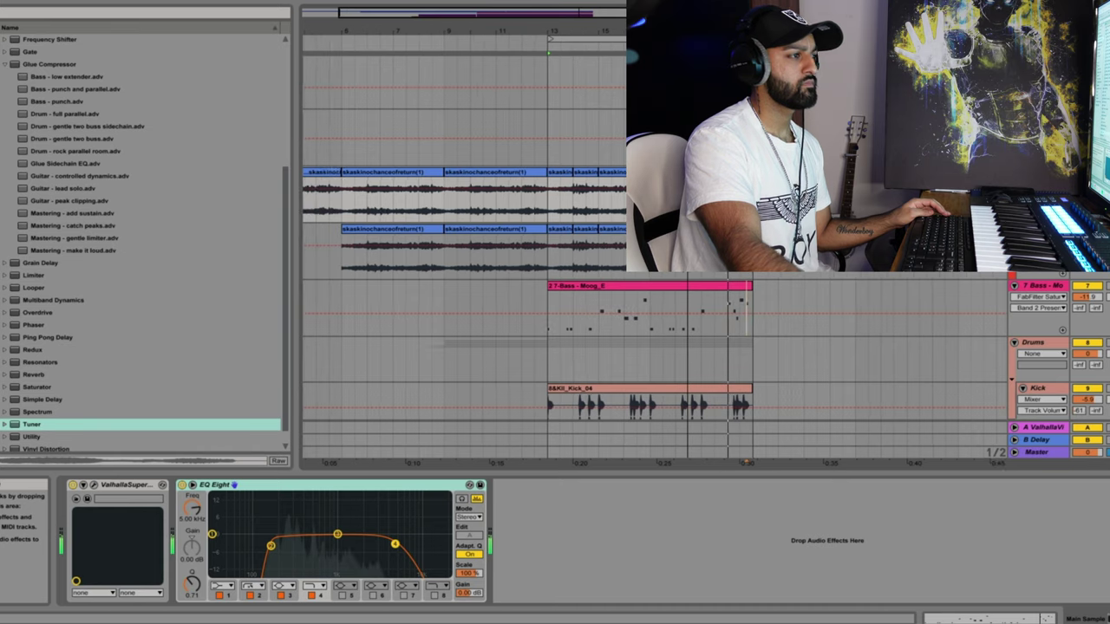
pyautogui.scroll(-3, 650, 365)
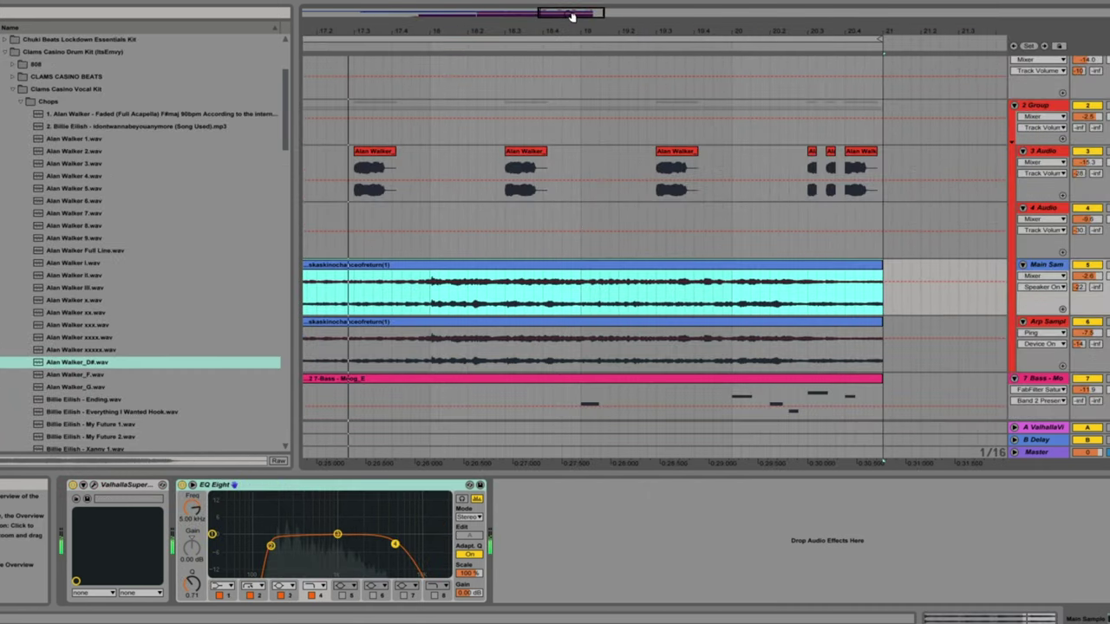
pyautogui.moveTo(571, 16); pyautogui.dragTo(569, 16)
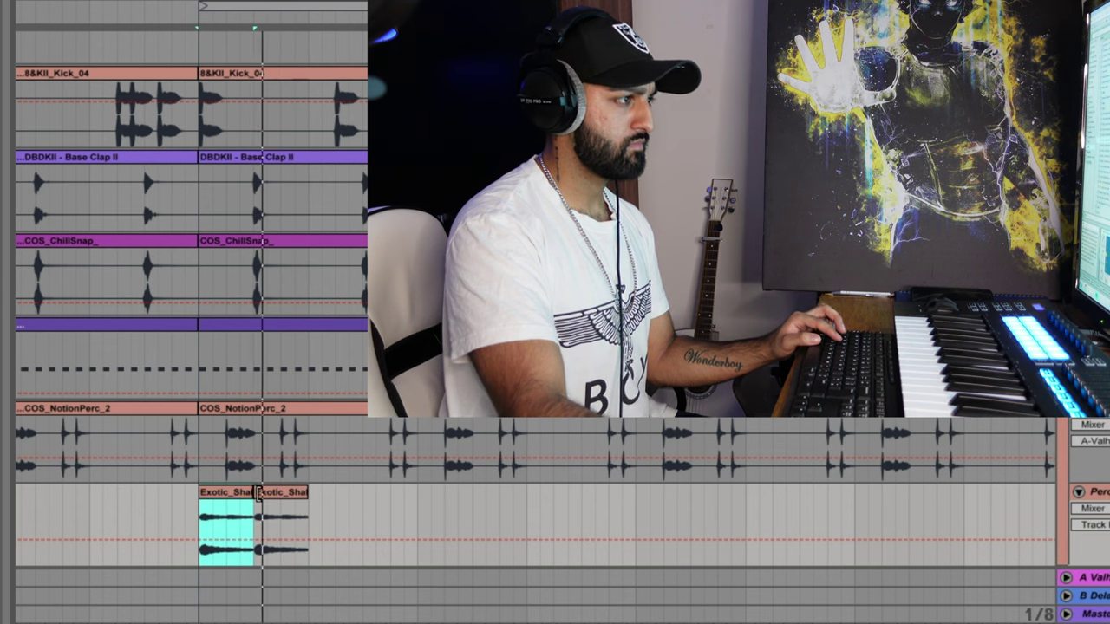
# - Repeat the Exotic shaker clip back to back along its percussion track and select the longer Exotic_ShakeR clip midway
pyautogui.hotkey('ctrl', 'd')
pyautogui.hotkey('ctrl', 'd')
pyautogui.hotkey('ctrl', 'd')
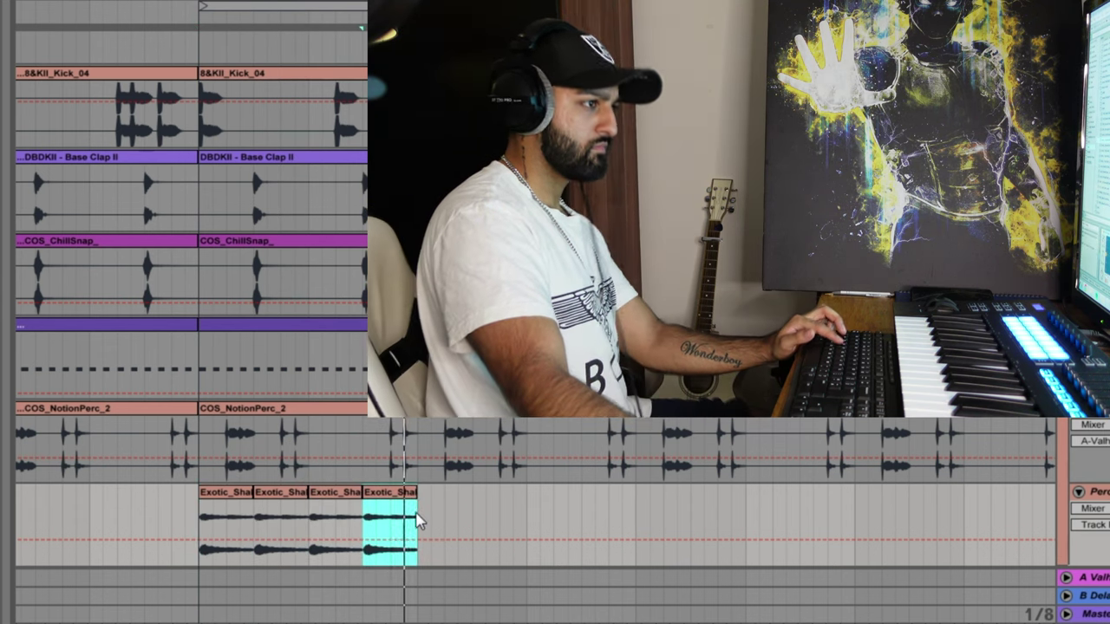
pyautogui.hotkey('ctrl', 'd')
pyautogui.hotkey('ctrl', 'd')
pyautogui.hotkey('ctrl', 'd')
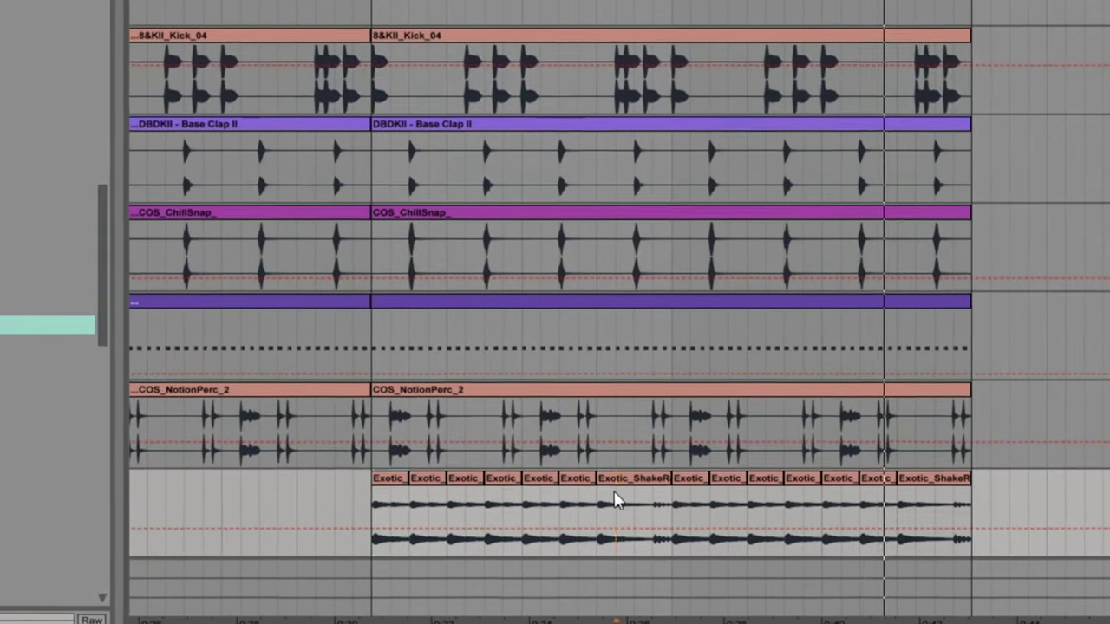
pyautogui.click(603, 490)
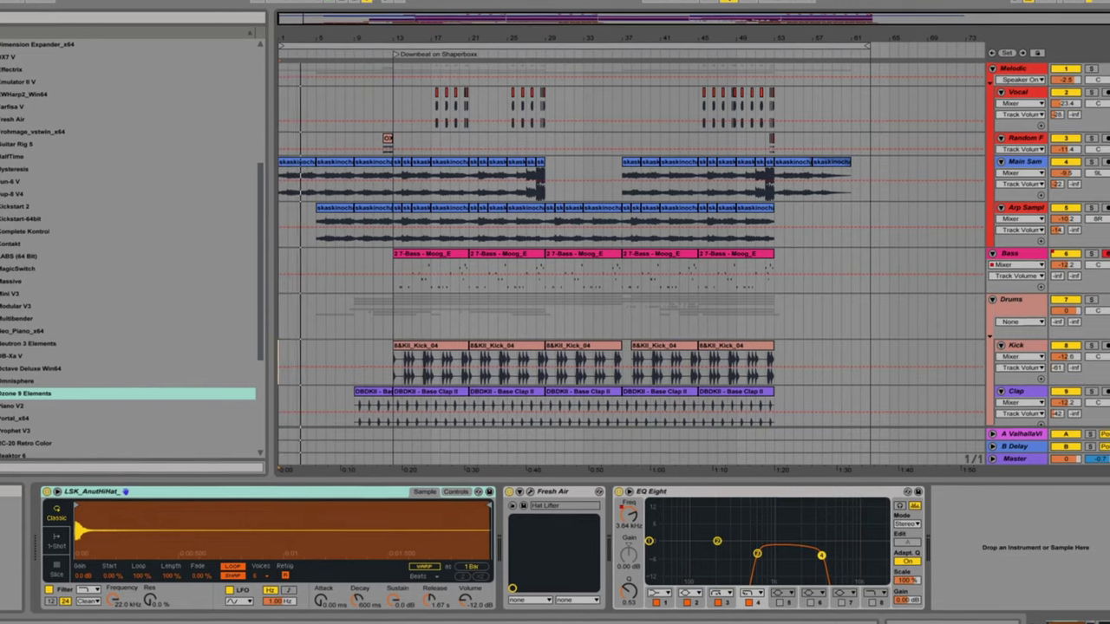
# - Look through the full arrangement from the Vocal track down to the Perc FX track during playback
pyautogui.scroll(-1, 607, 261)
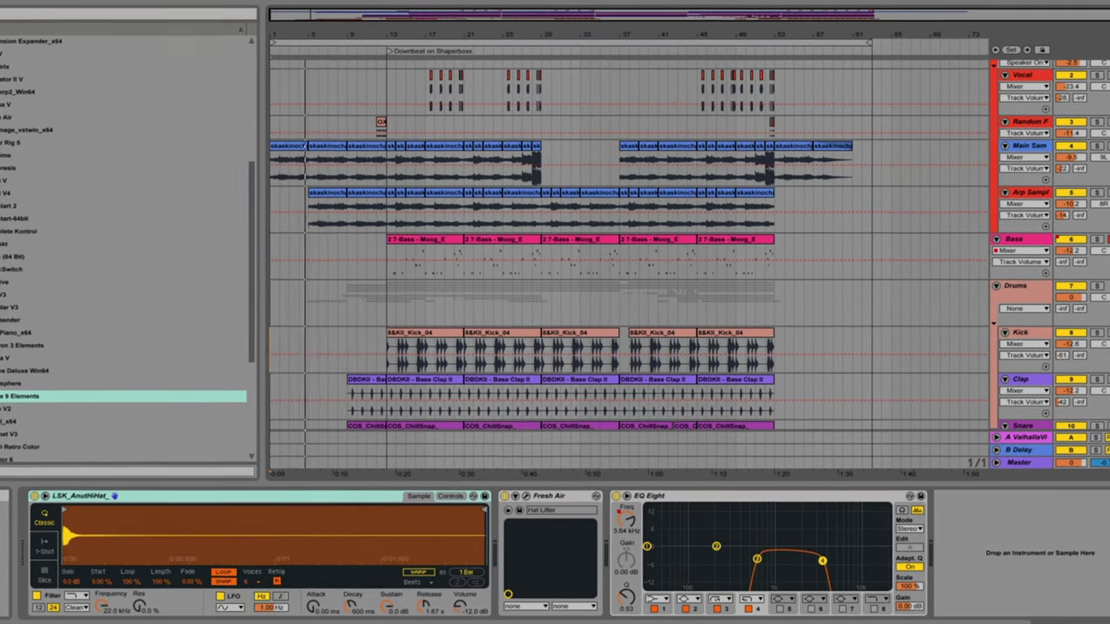
pyautogui.scroll(-1, 607, 260)
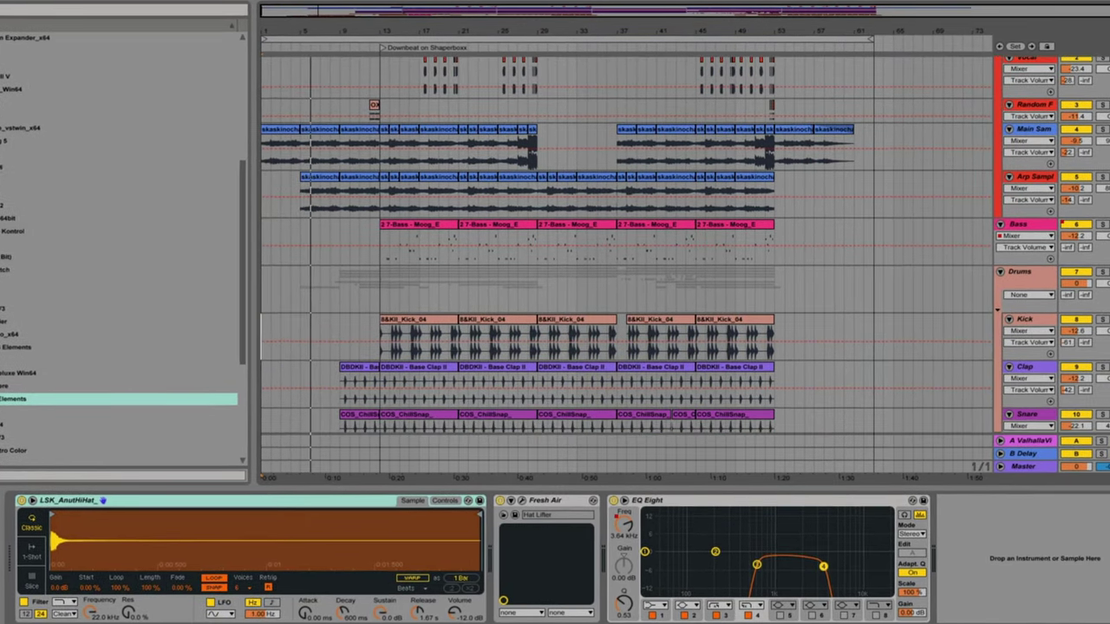
pyautogui.moveTo(1047, 306); pyautogui.dragTo(1047, 297)
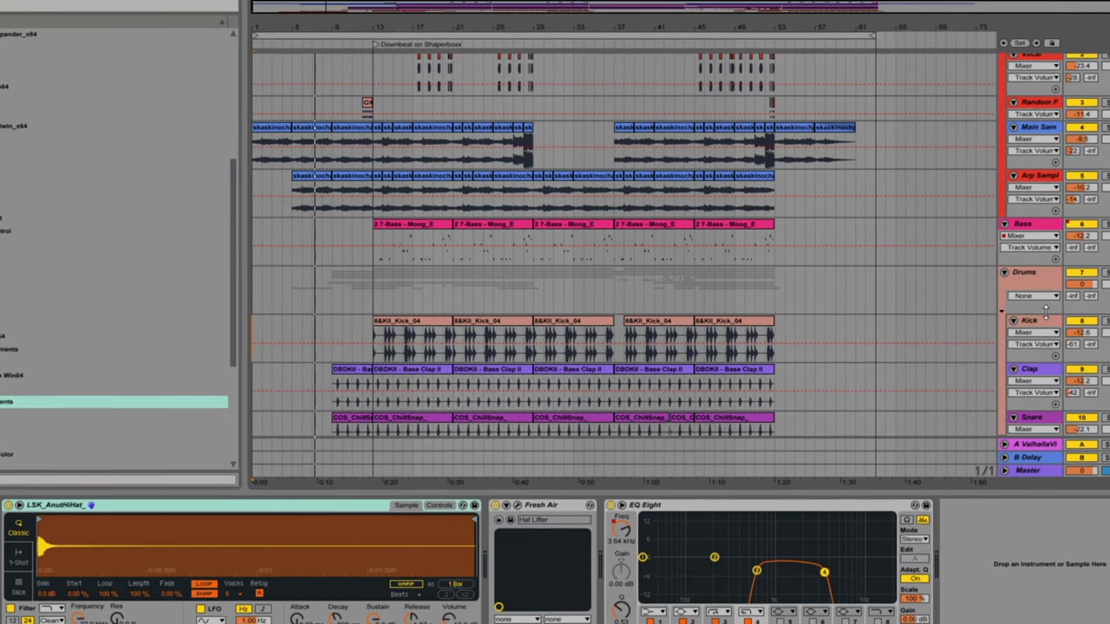
pyautogui.scroll(-1, 608, 260)
pyautogui.scroll(-5, 607, 261)
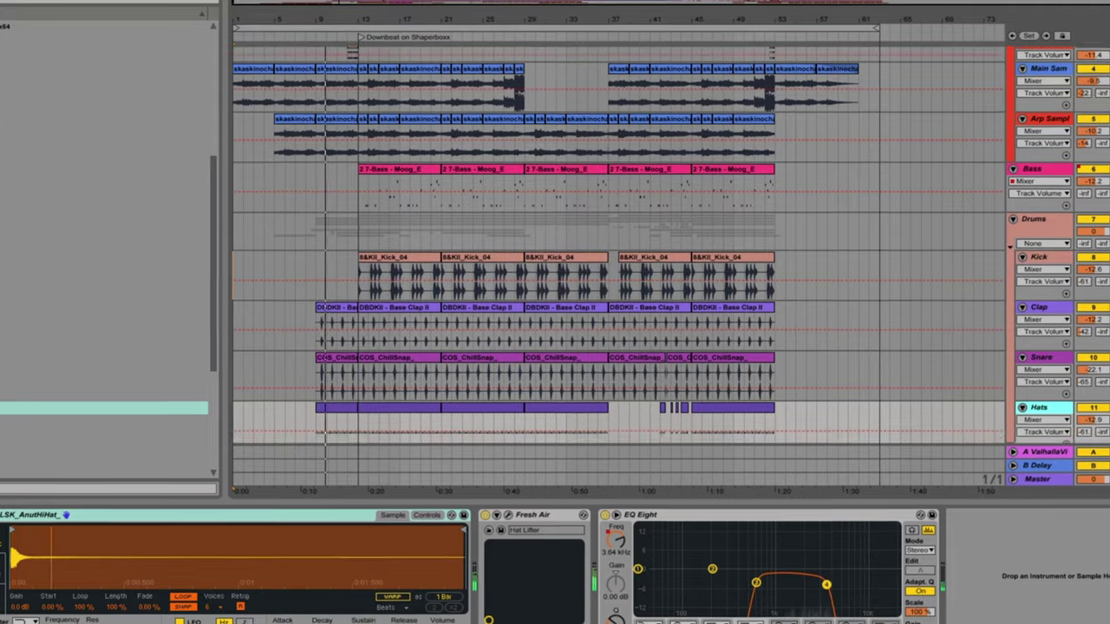
pyautogui.scroll(-4, 608, 260)
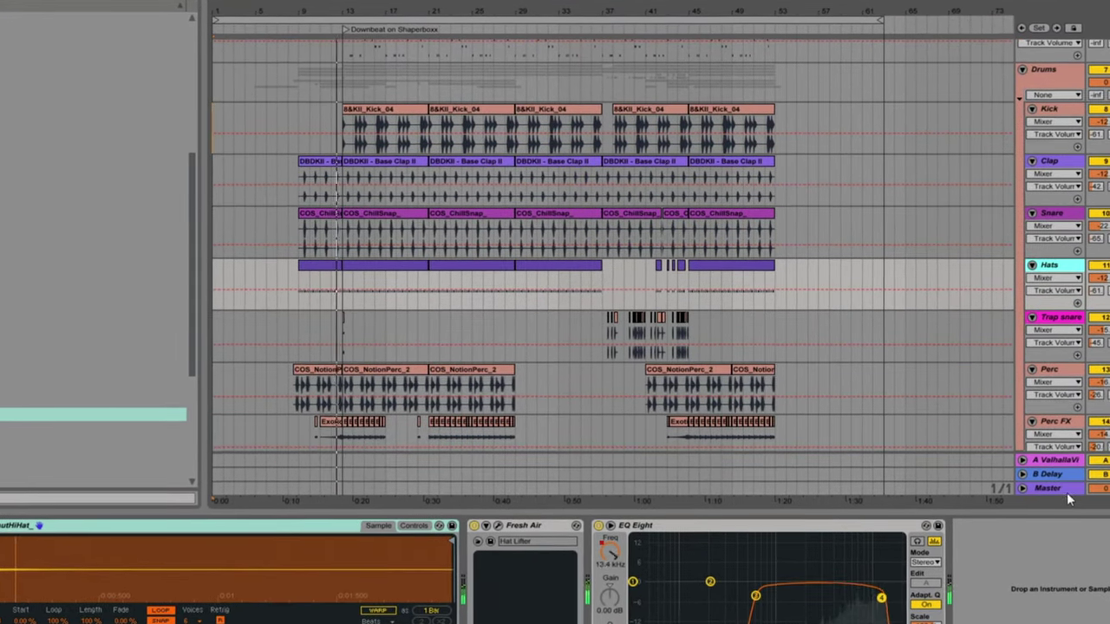
# - Show the Master track's effects chain and look over the drum and bass arrangement
pyautogui.click(1065, 488)
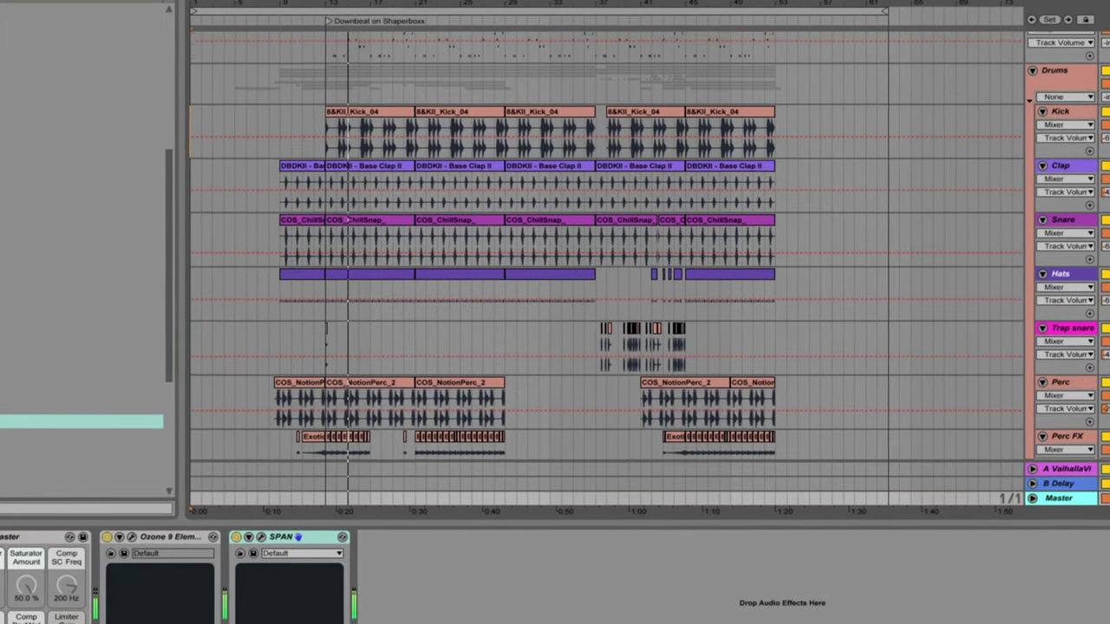
pyautogui.scroll(-5, 607, 260)
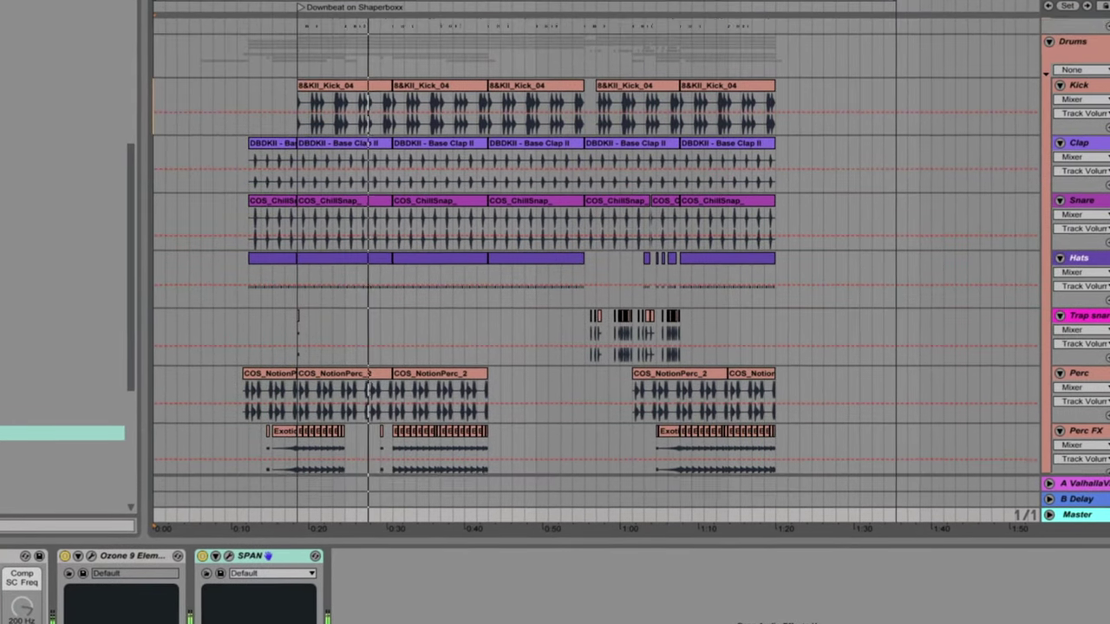
pyautogui.scroll(2, 607, 260)
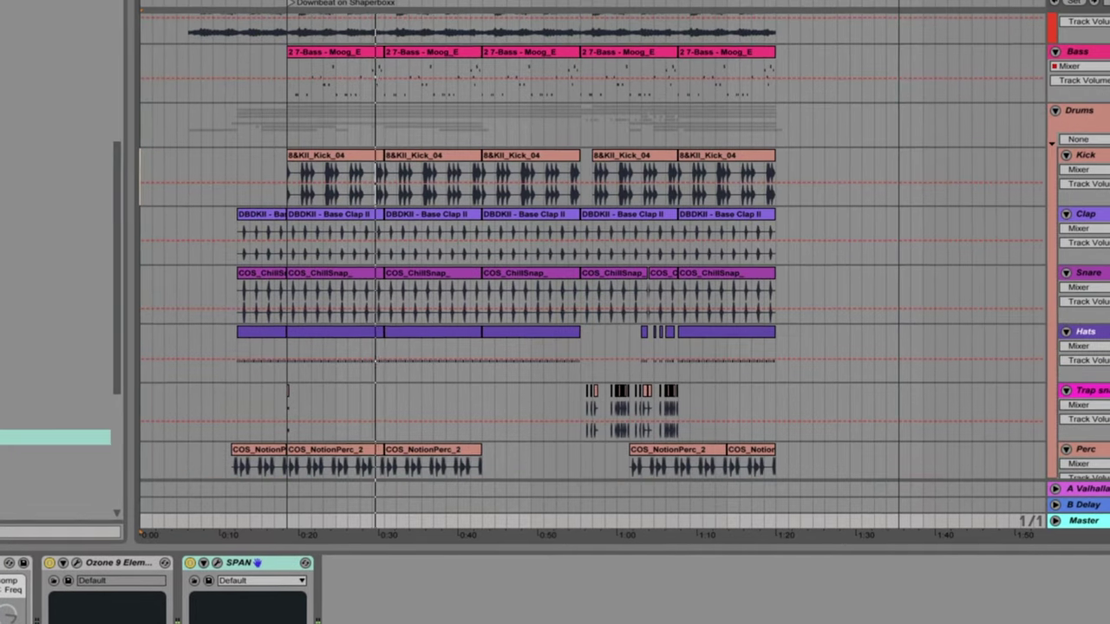
# - Examine the later part of the arrangement during playback, from the percussion and FX tracks back up to the bass and sample tracks
pyautogui.scroll(1, 607, 260)
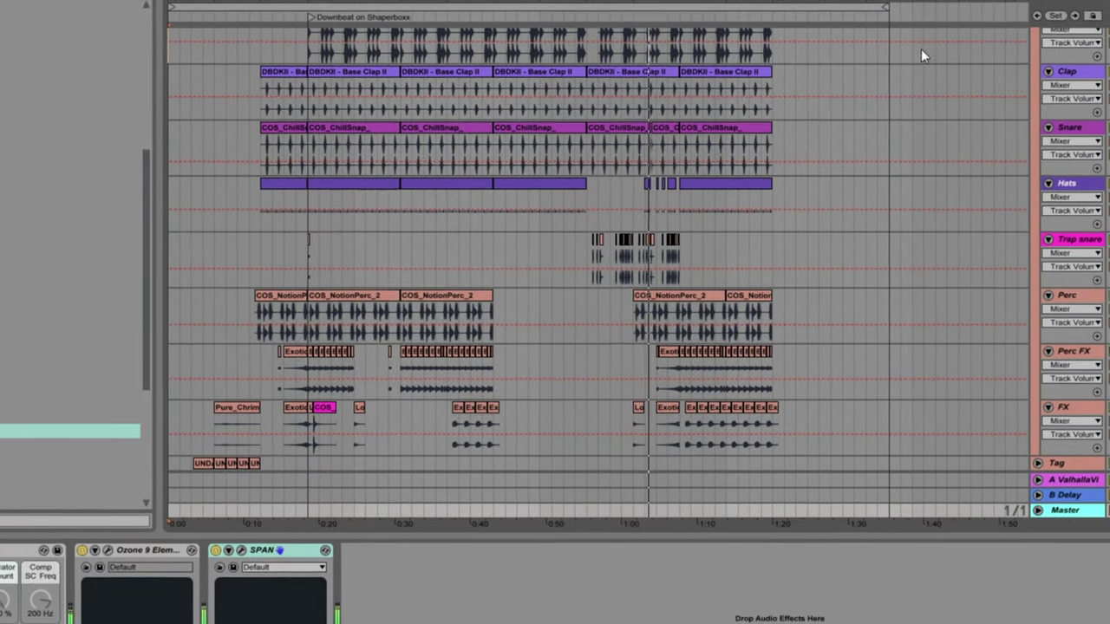
pyautogui.hscroll(-5, 598, 260)
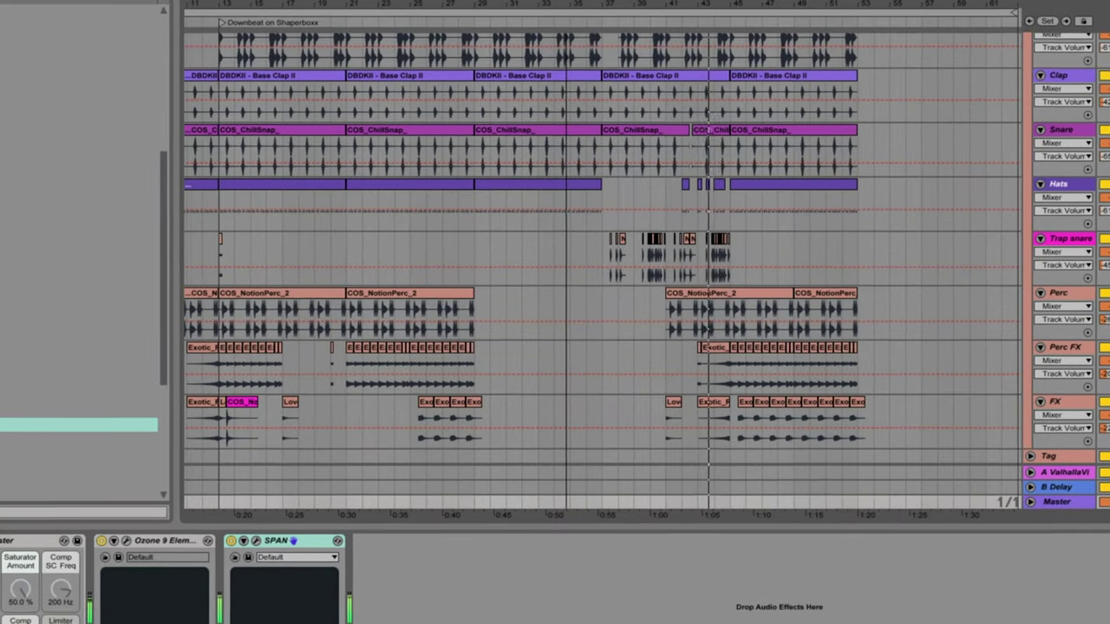
pyautogui.scroll(2, 607, 260)
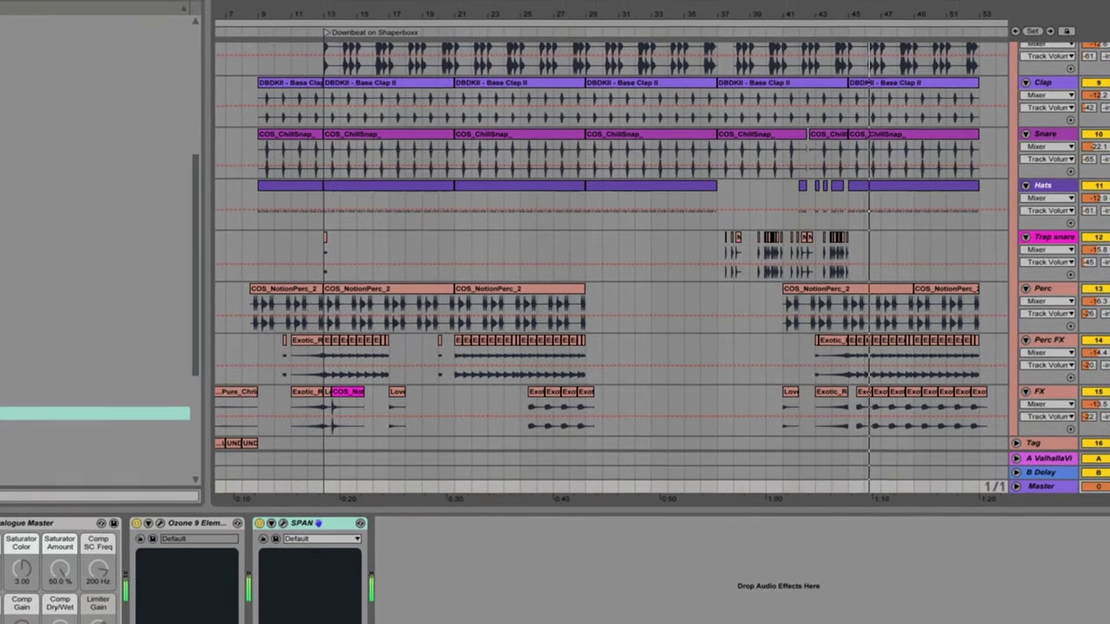
pyautogui.scroll(5, 607, 260)
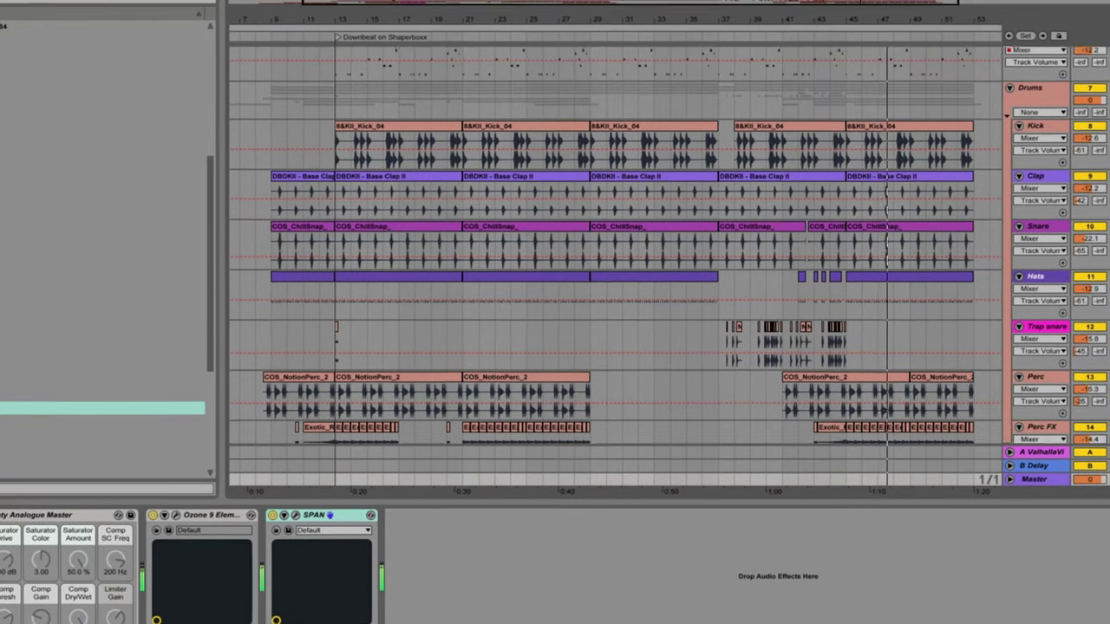
pyautogui.scroll(5, 607, 260)
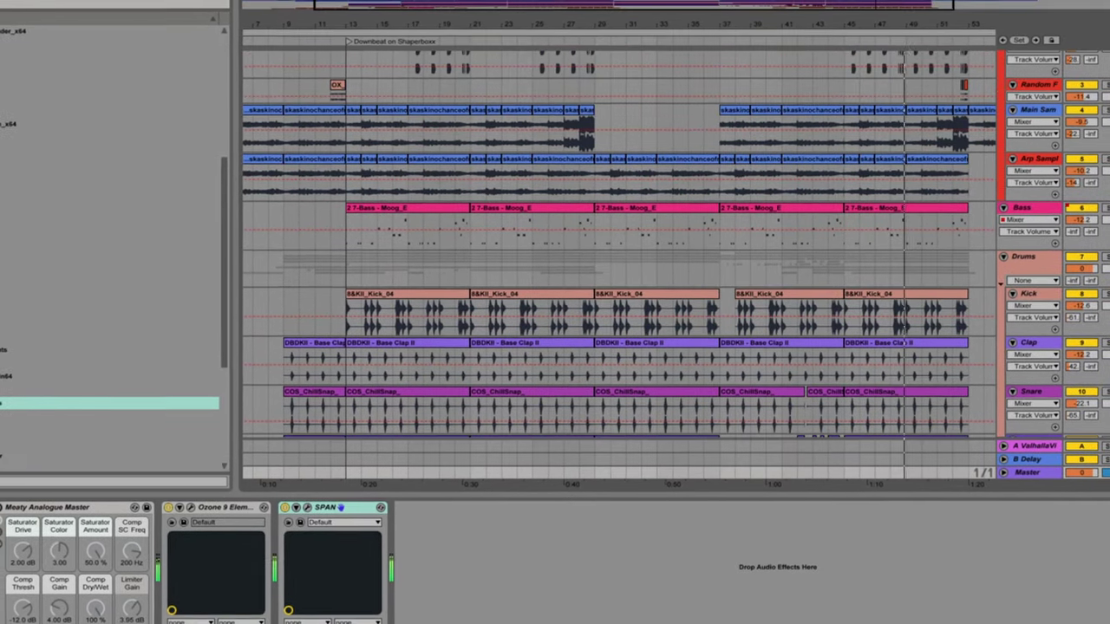
pyautogui.hscroll(5, 607, 260)
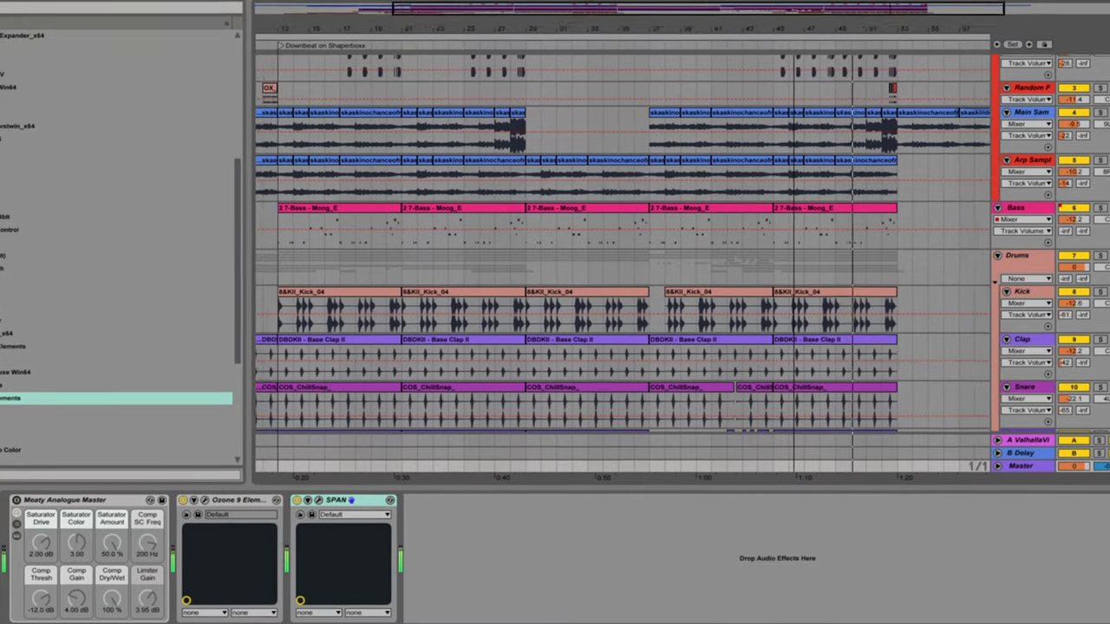